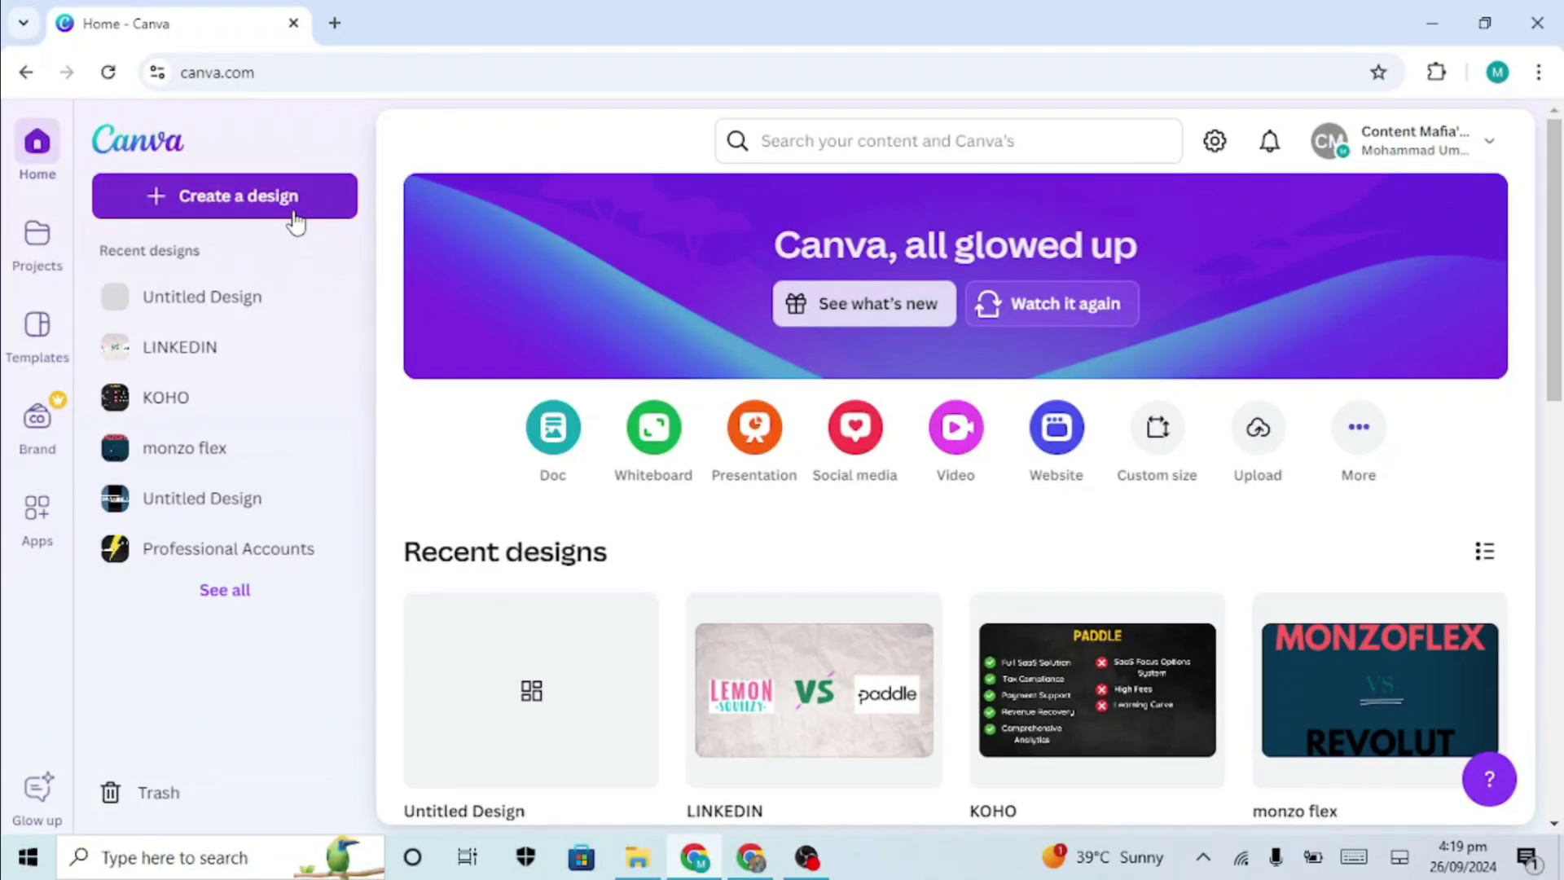
Create a blank custom-size design of 1248 × 720 pixels.
{"action": "left_click", "coordinate": [294, 220]}
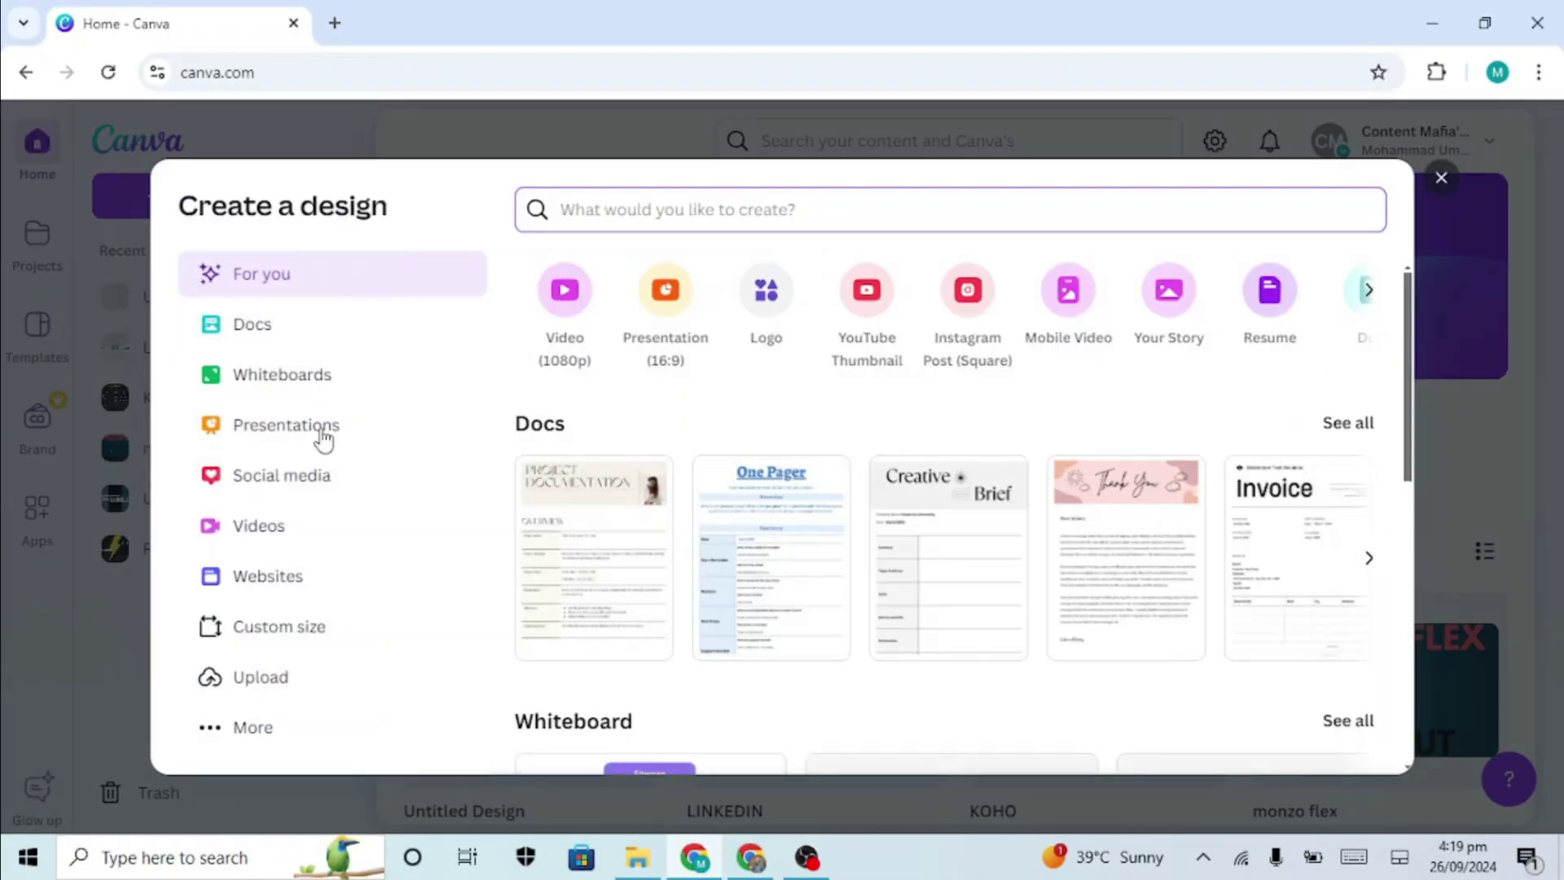
{"action": "left_click", "coordinate": [305, 646]}
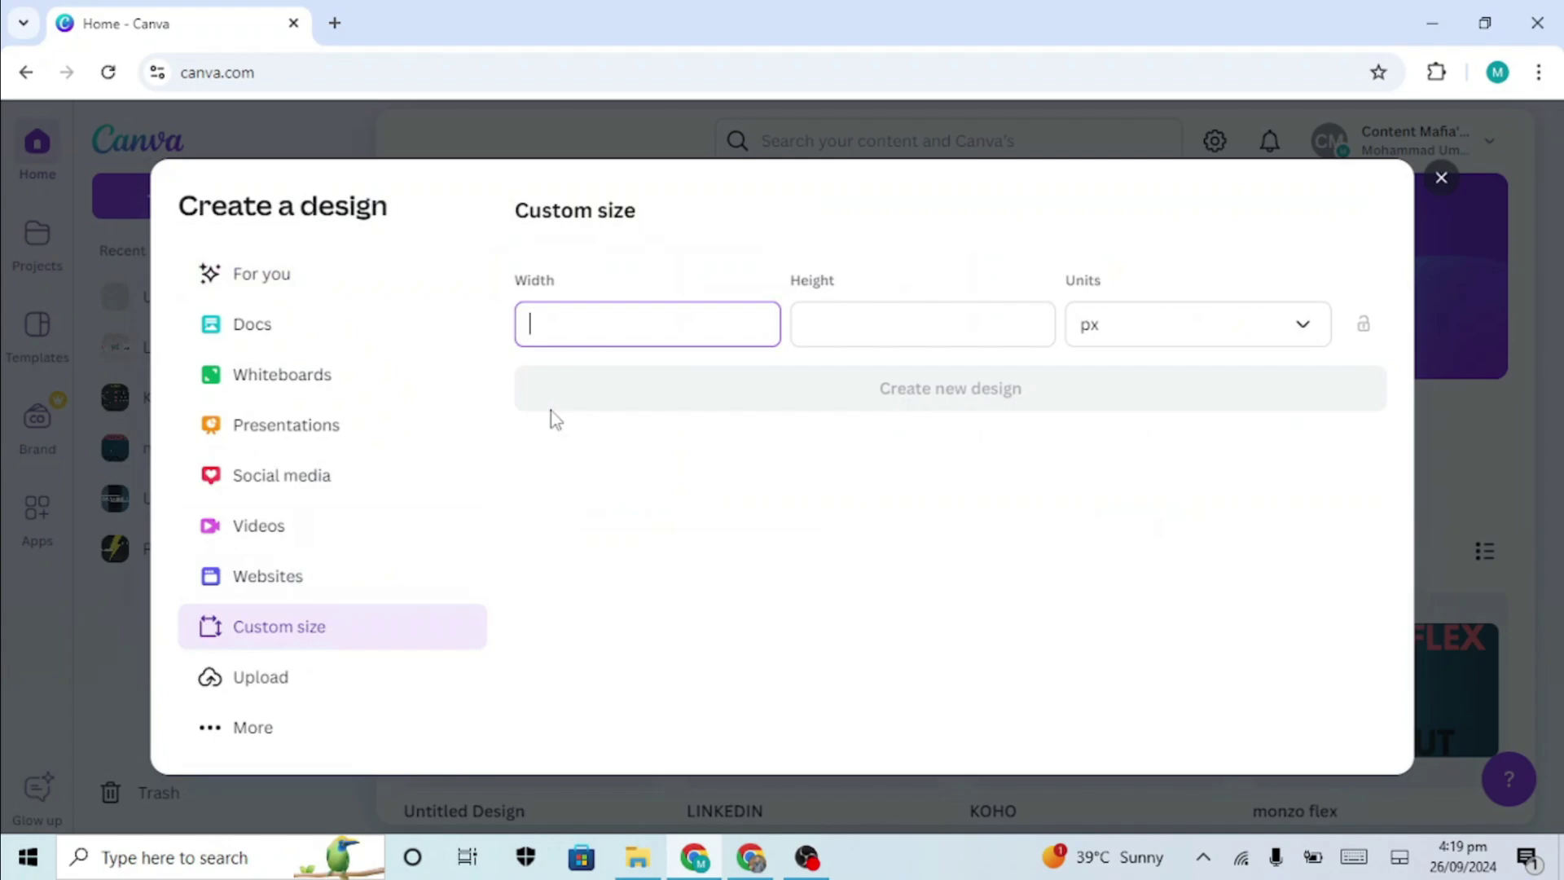
{"action": "type", "text": "12"}
{"action": "type", "text": "48"}
{"action": "left_click", "coordinate": [835, 321]}
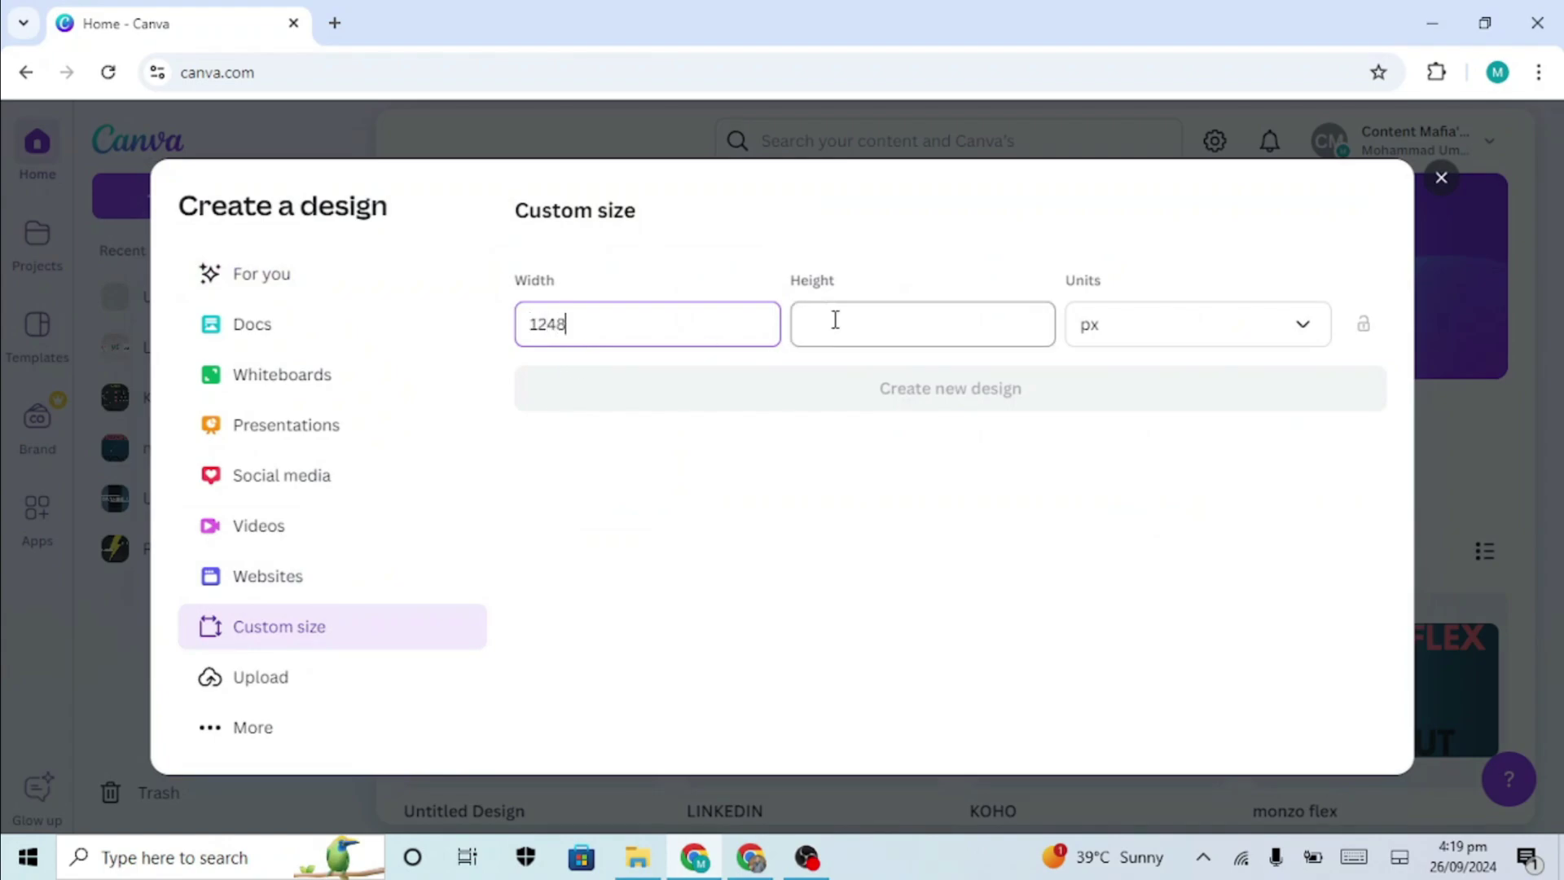
{"action": "type", "text": "720"}
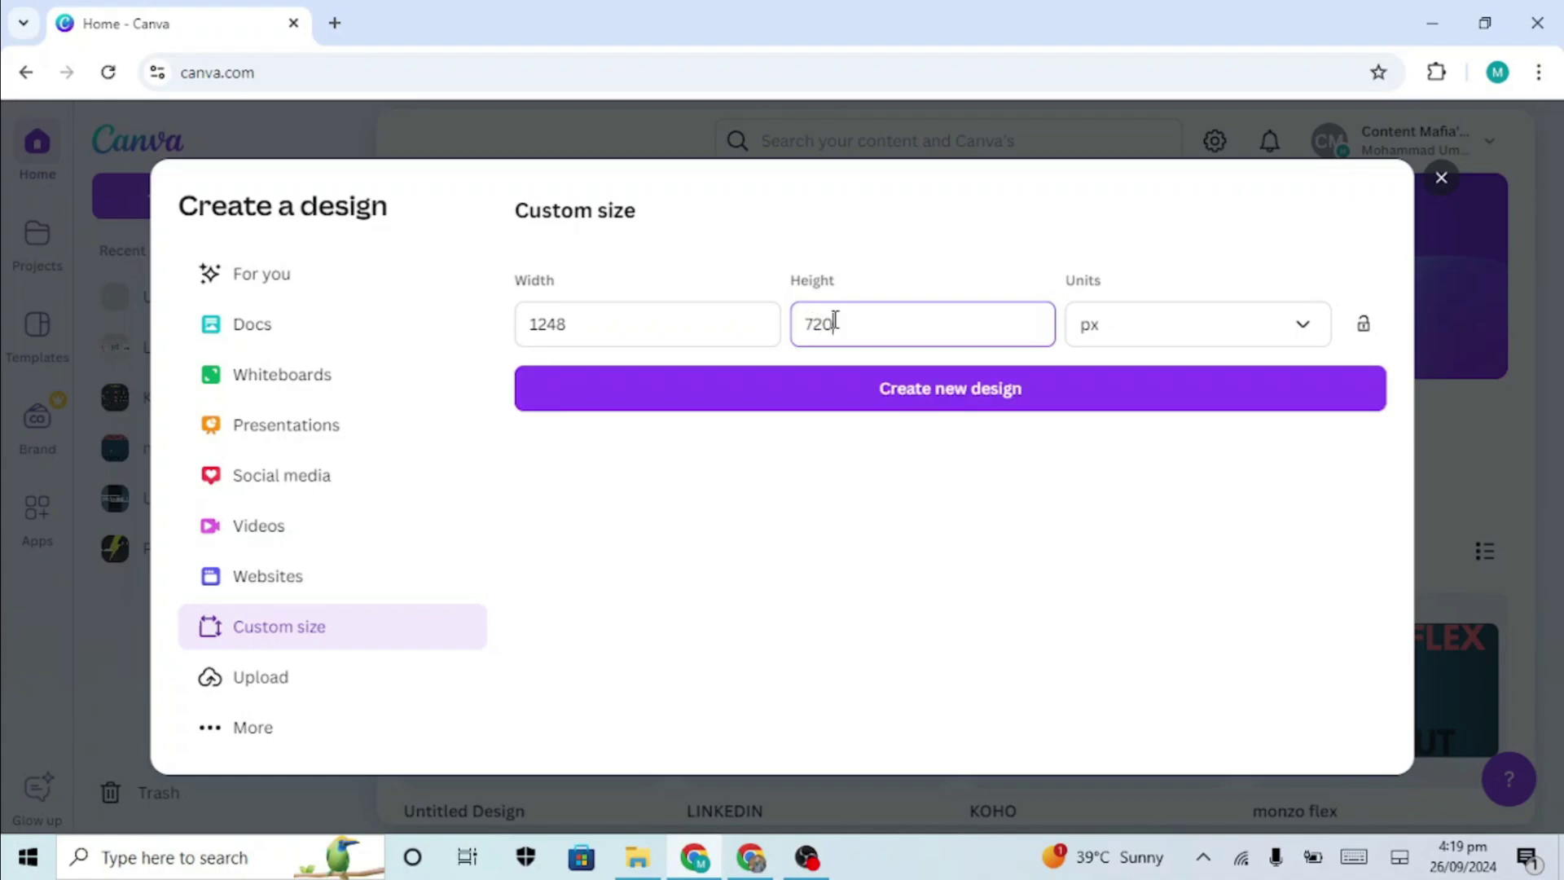
{"action": "key", "text": "Return"}
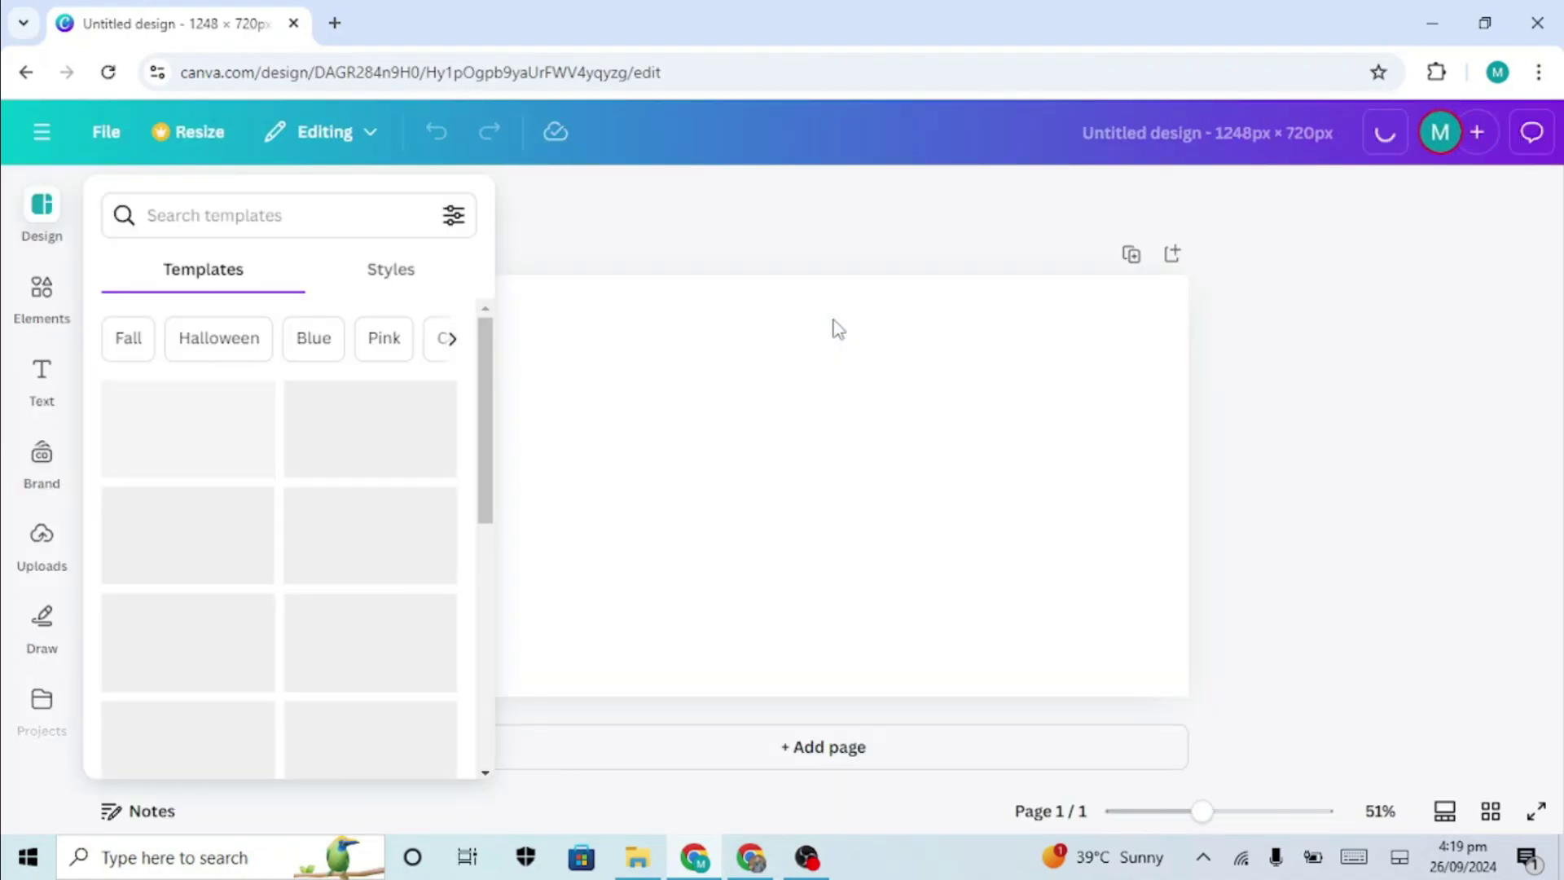
Add the landscape background, tall grass and winding road, with the grass right of the road.
{"action": "left_click", "coordinate": [630, 403]}
{"action": "left_click", "coordinate": [43, 308]}
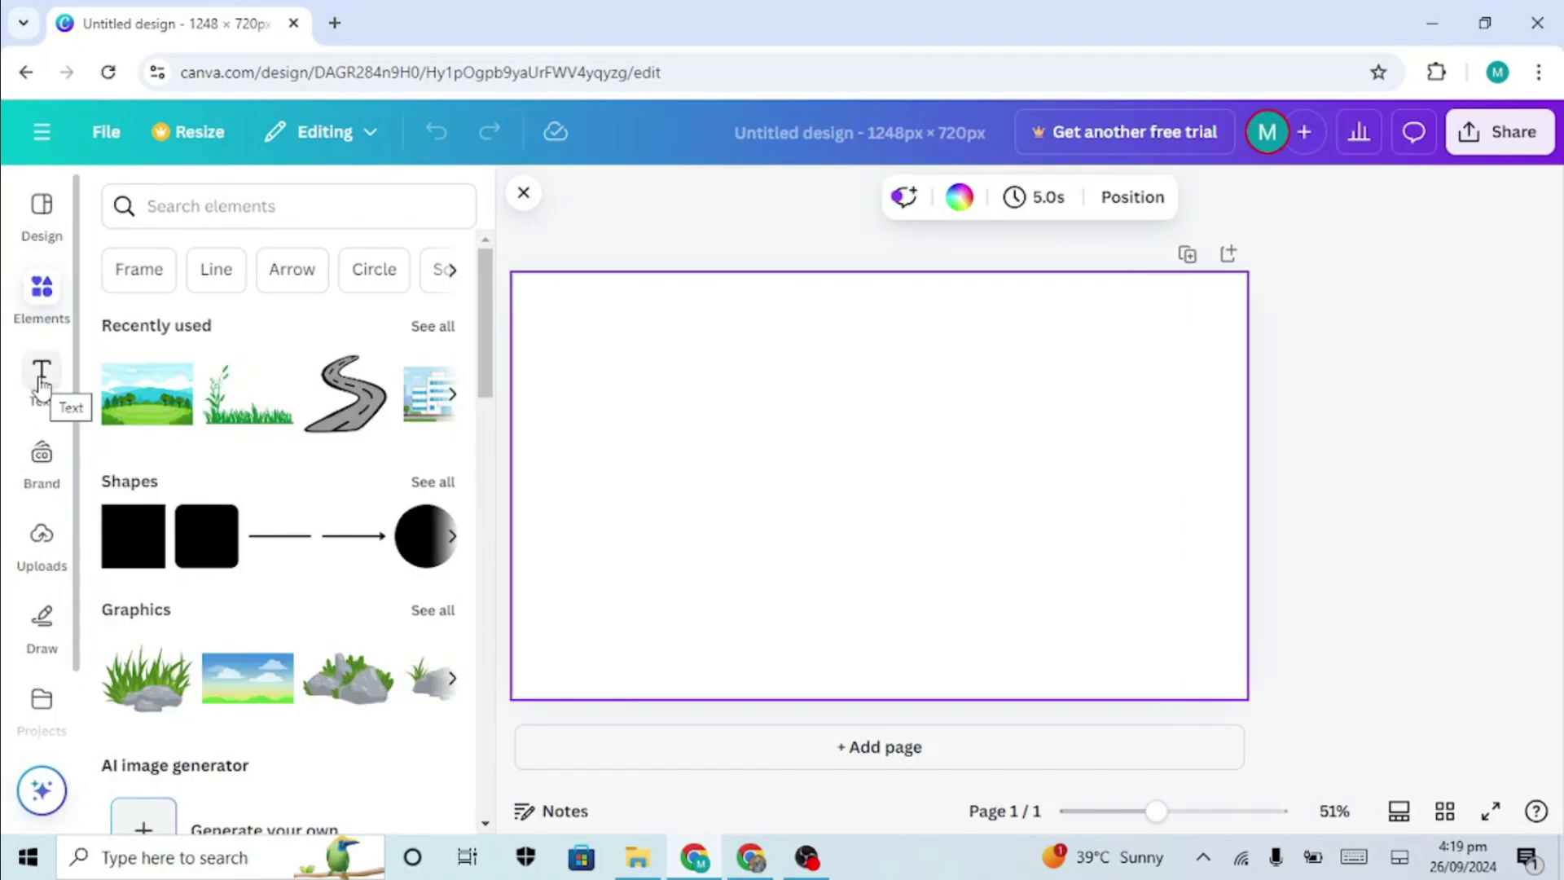
{"action": "left_click", "coordinate": [147, 394]}
{"action": "left_click", "coordinate": [249, 394]}
{"action": "left_click", "coordinate": [346, 394]}
{"action": "left_click_drag", "start_coordinate": [953, 635], "coordinate": [1127, 685]}
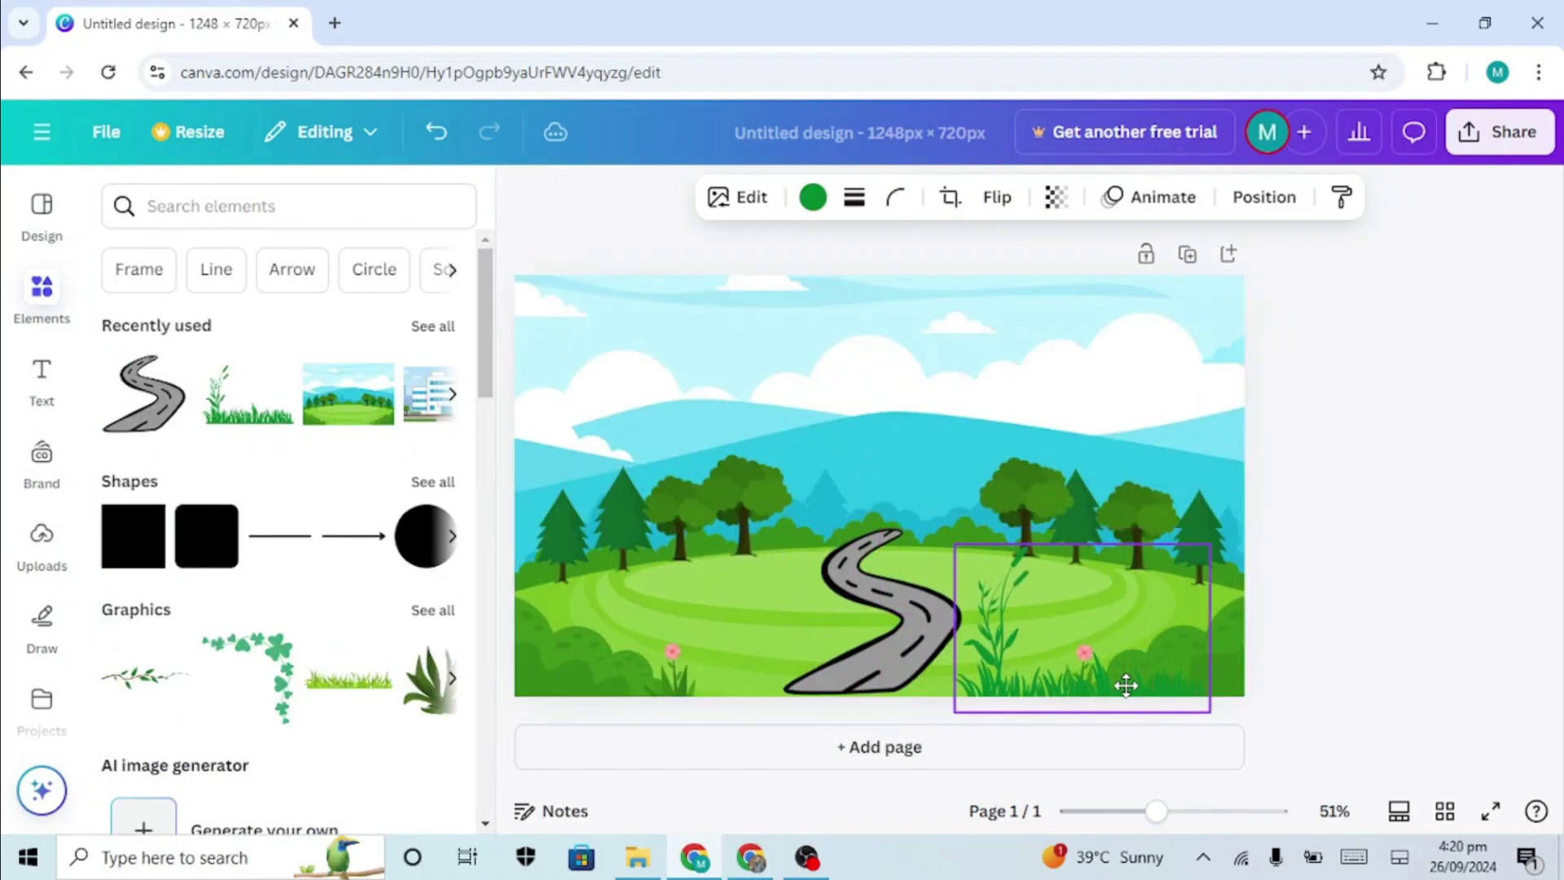
Add a bank building, shrunk and placed left of the road.
{"action": "left_click", "coordinate": [897, 606]}
{"action": "left_click", "coordinate": [433, 325]}
{"action": "left_click", "coordinate": [278, 654]}
{"action": "left_click_drag", "start_coordinate": [878, 489], "coordinate": [691, 602]}
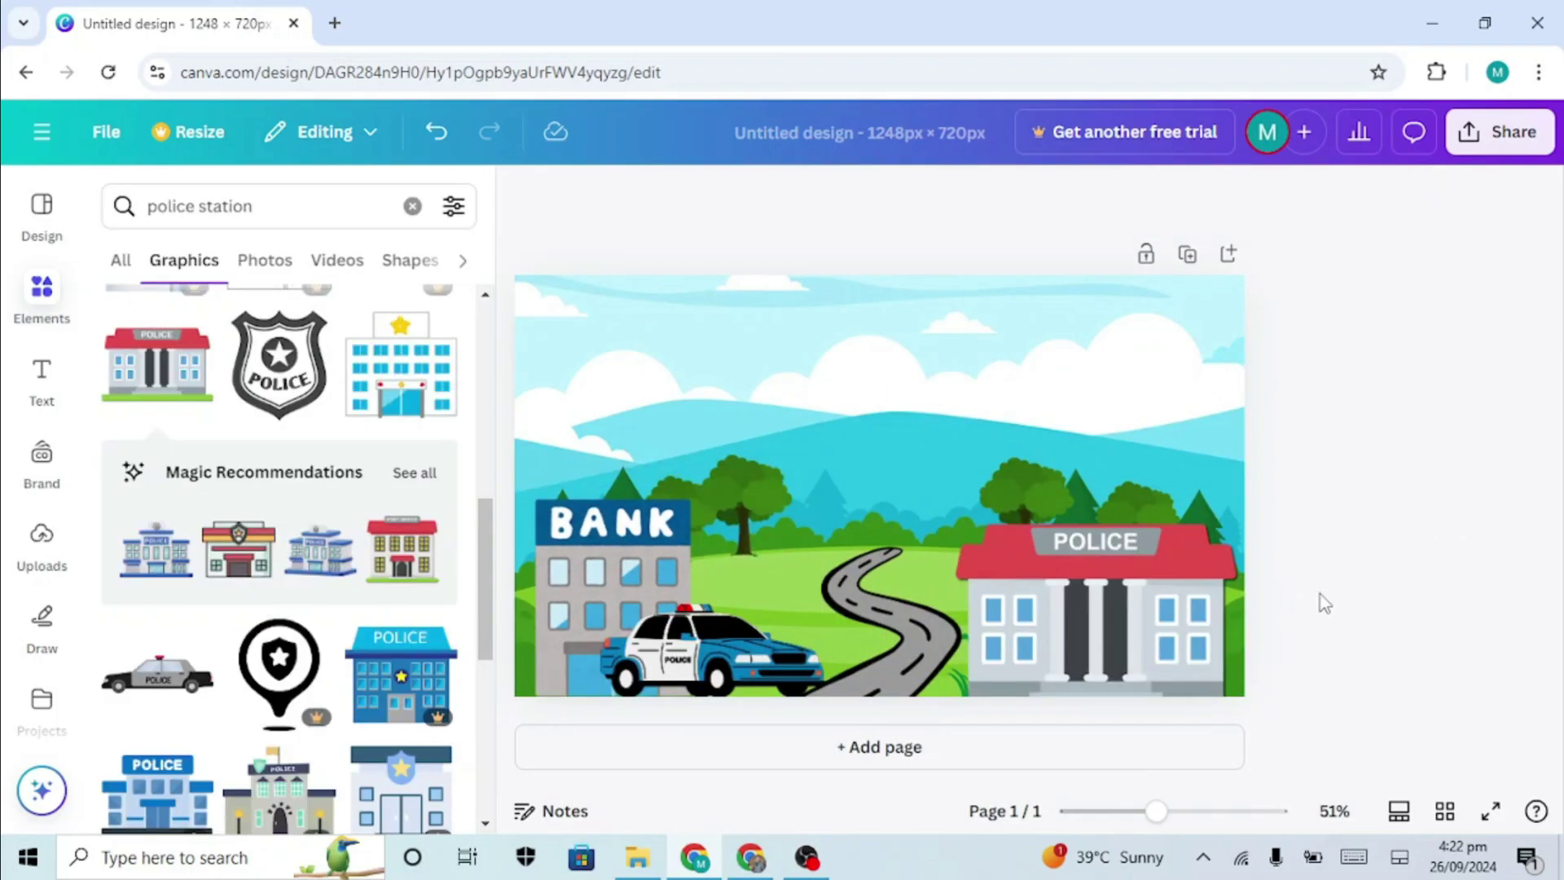
Download the police scene from Share, keeping PNG as the file type.
{"action": "left_click", "coordinate": [1516, 133]}
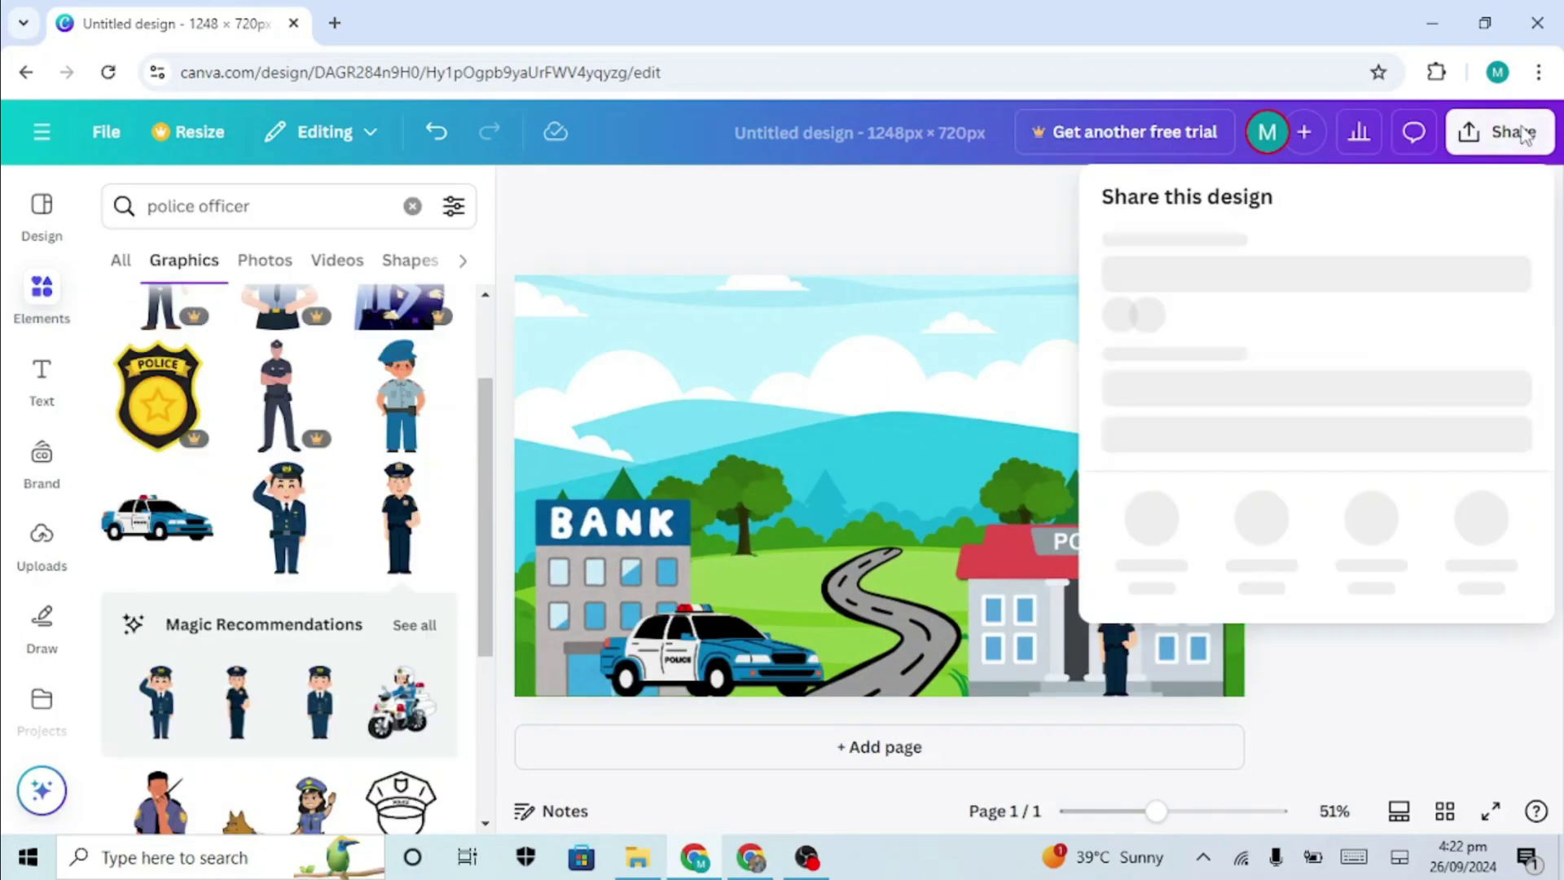
{"action": "left_click", "coordinate": [1153, 587]}
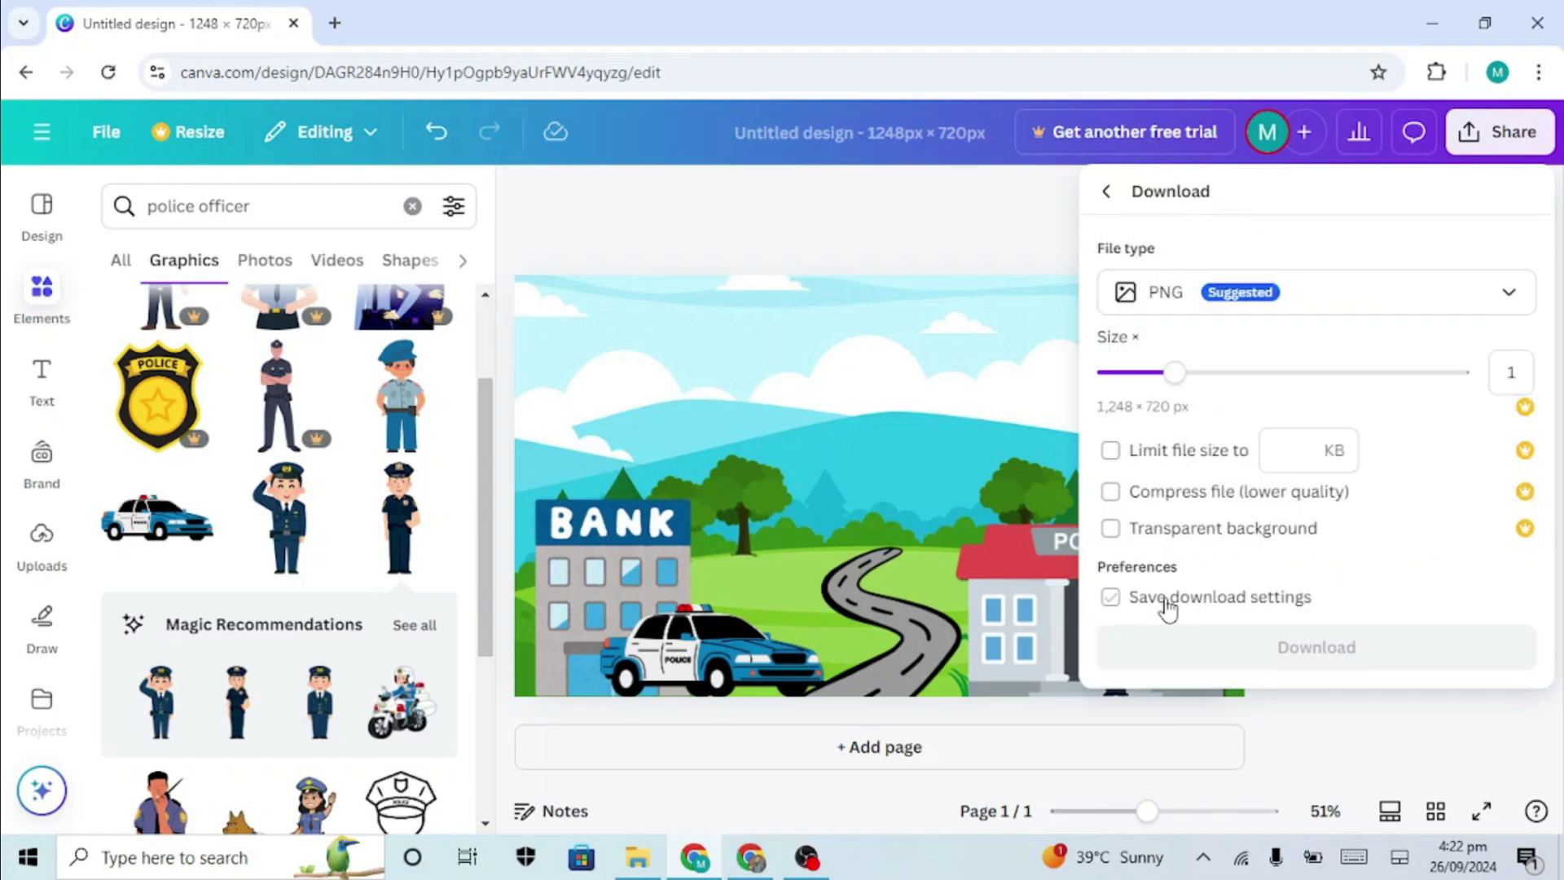
{"action": "left_click", "coordinate": [1352, 317]}
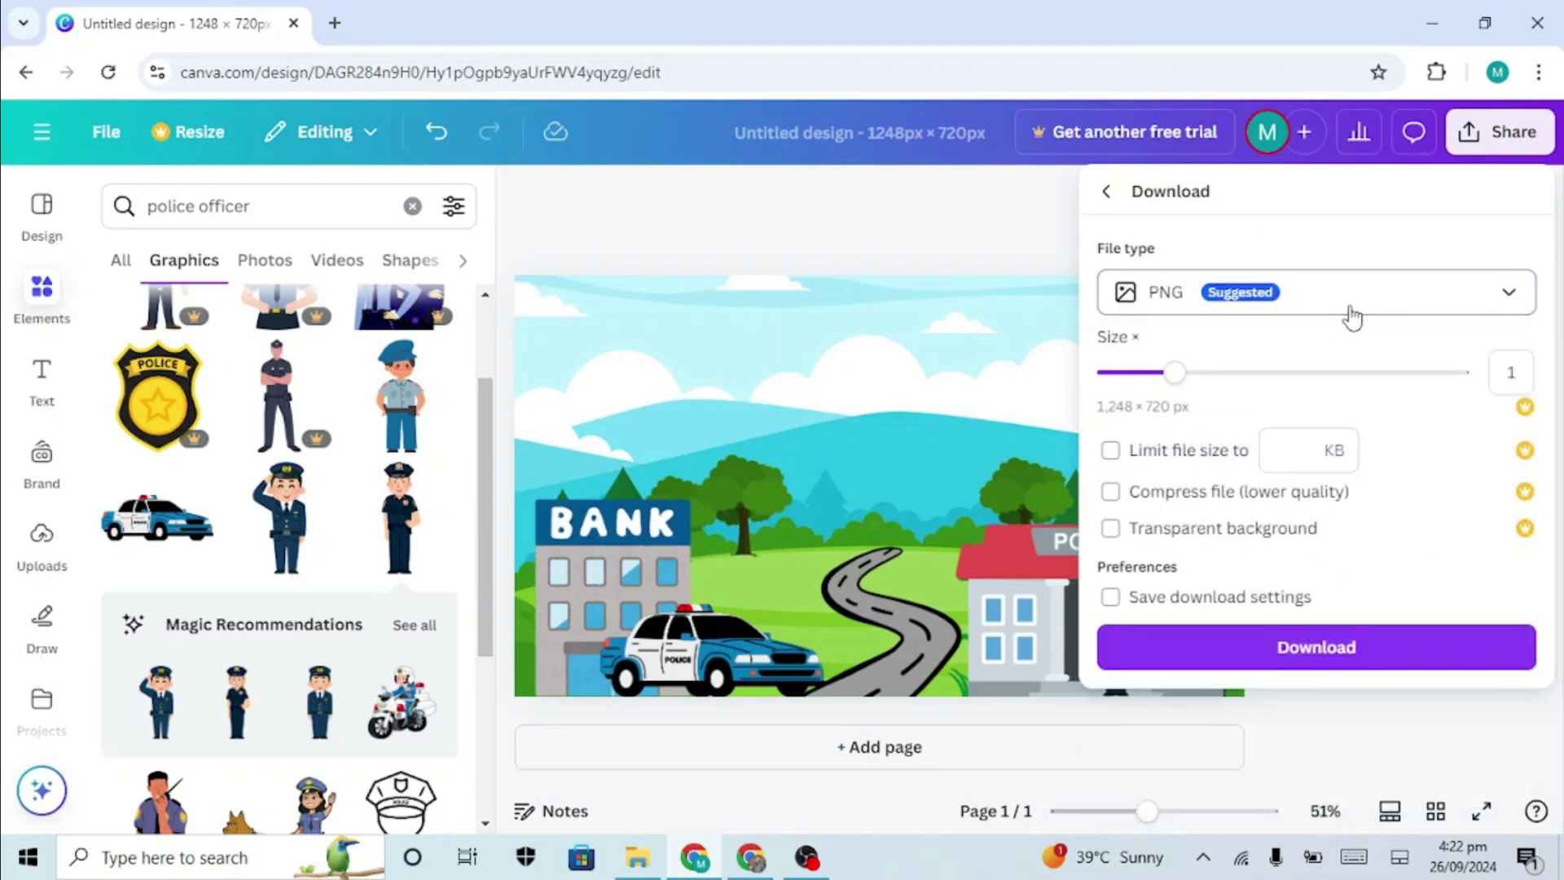
{"action": "left_click", "coordinate": [1311, 649]}
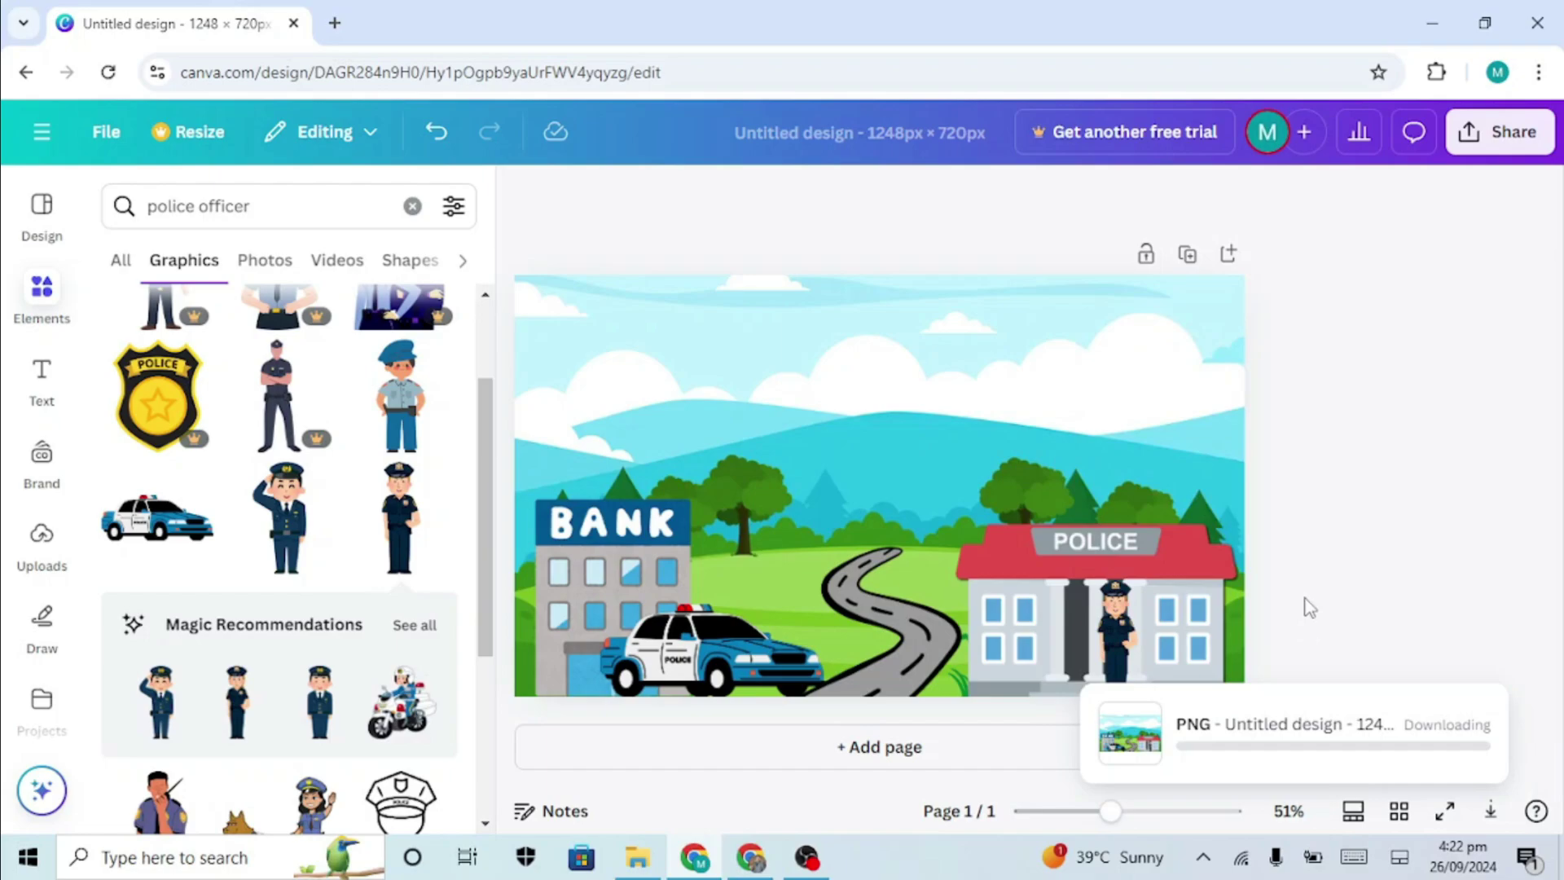